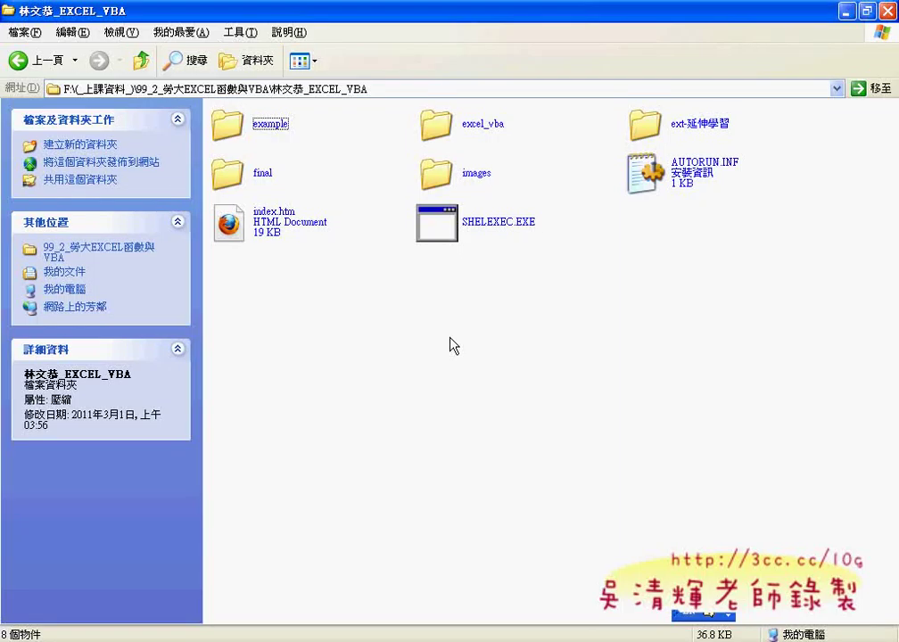
Open the 完成ex-06-萬年曆.xls calendar workbook from the final folder
{"action": "left_click", "coordinate": [254, 175]}
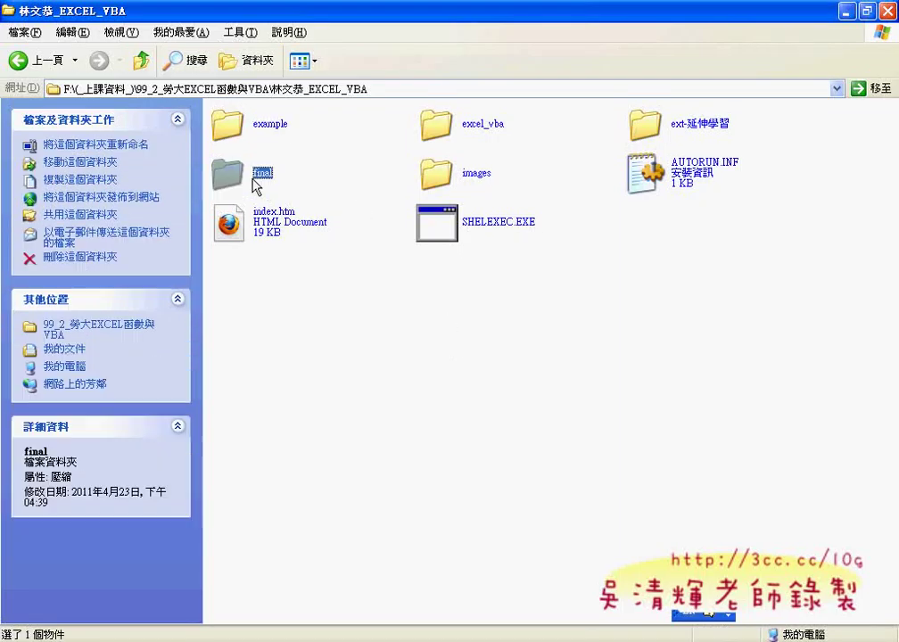
{"action": "double_click", "coordinate": [228, 172]}
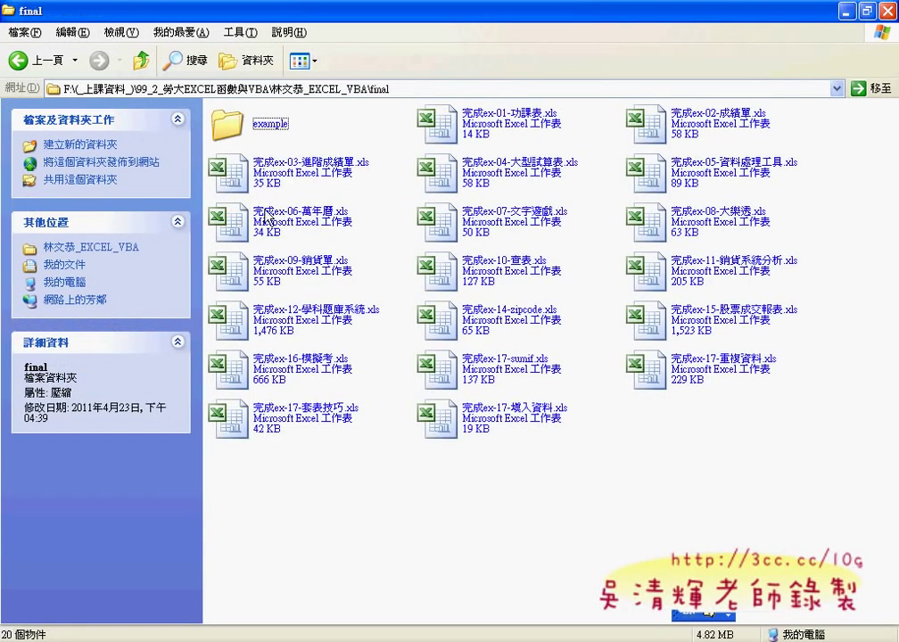
{"action": "mouse_move", "coordinate": [279, 270]}
{"action": "double_click", "coordinate": [348, 217]}
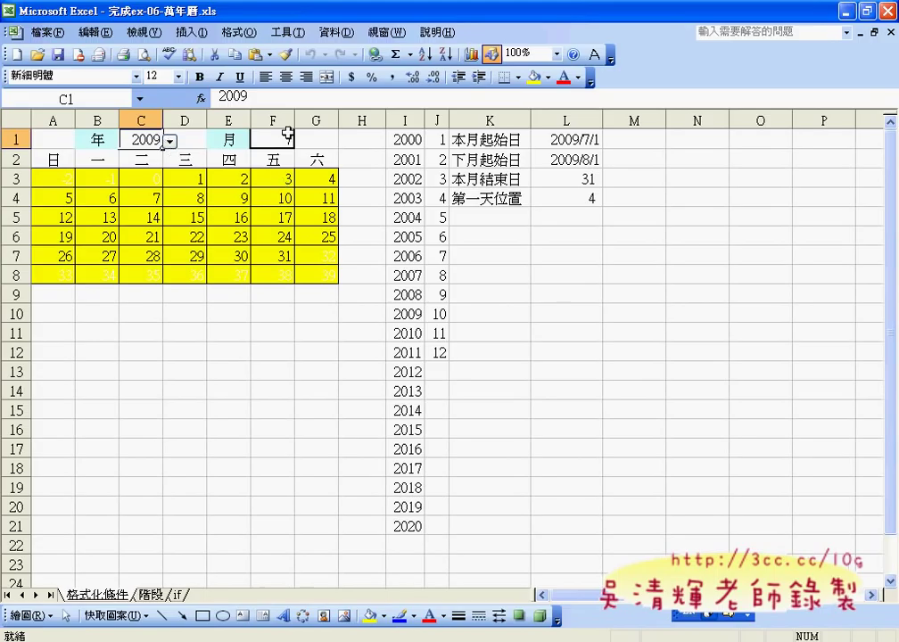
Set the year to 2011 and the month to 4, then inspect the F3 day formula
{"action": "left_click", "coordinate": [169, 141]}
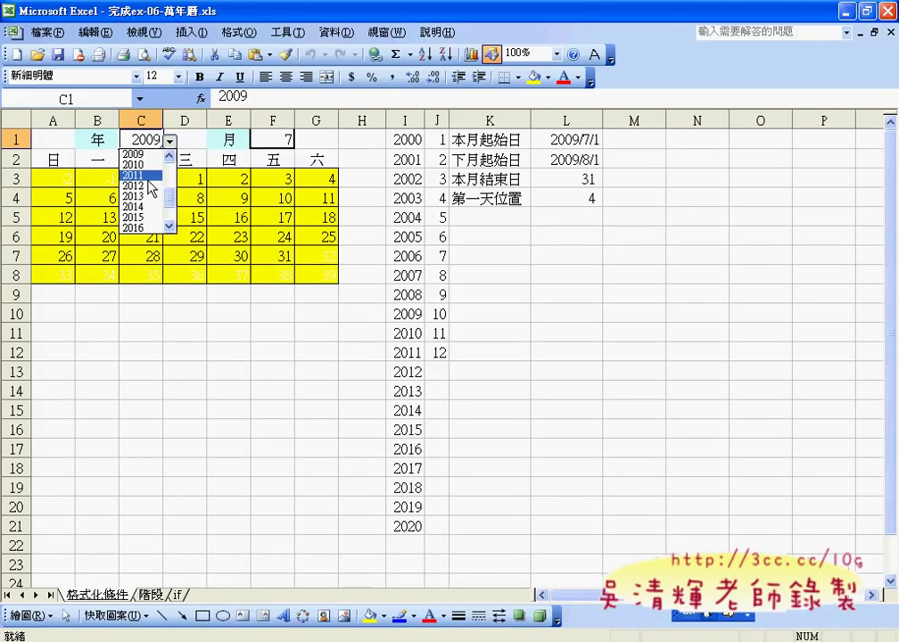
{"action": "left_click", "coordinate": [148, 176]}
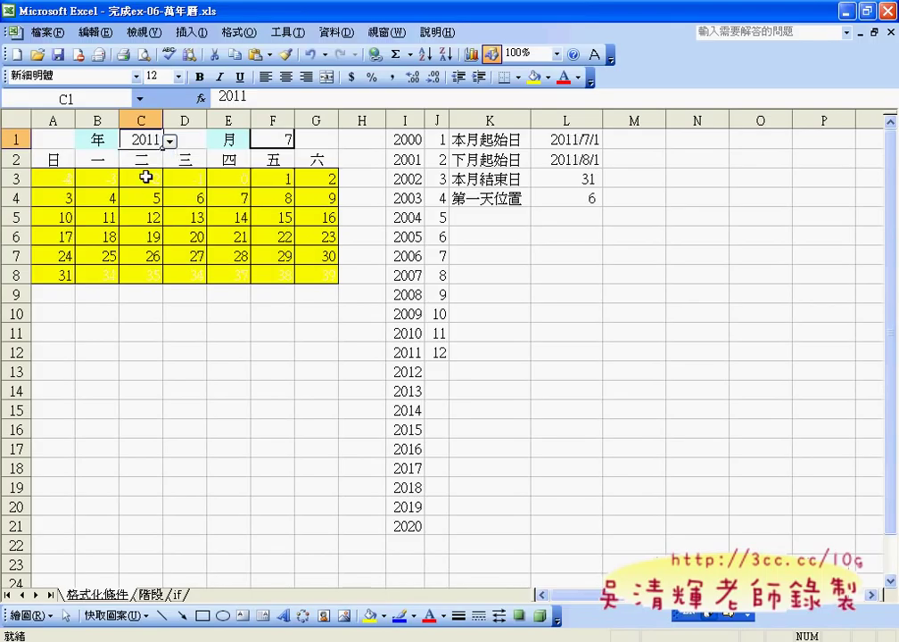
{"action": "left_click", "coordinate": [275, 138]}
{"action": "left_click", "coordinate": [302, 141]}
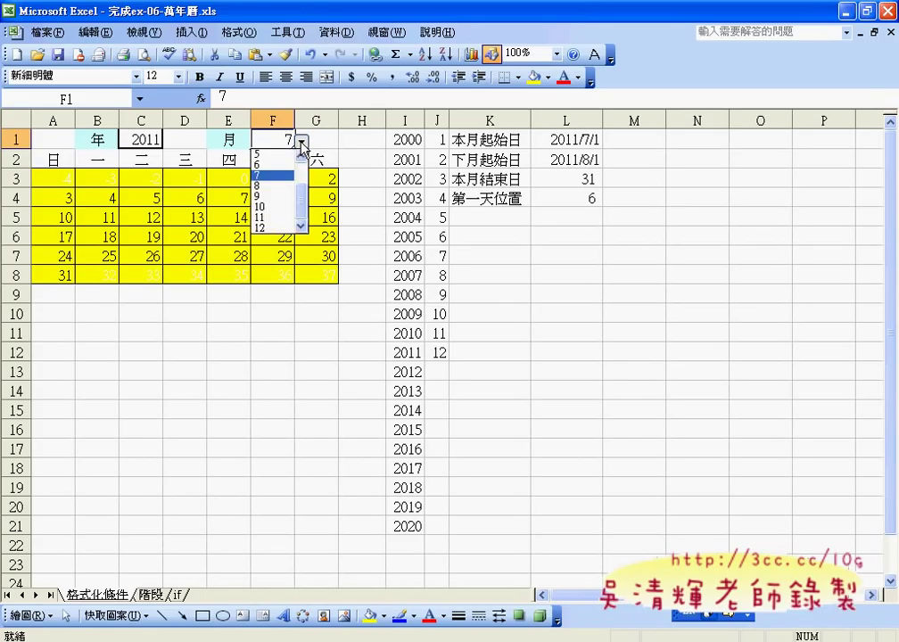
{"action": "scroll", "coordinate": [285, 178], "scroll_direction": "up", "scroll_amount": 1}
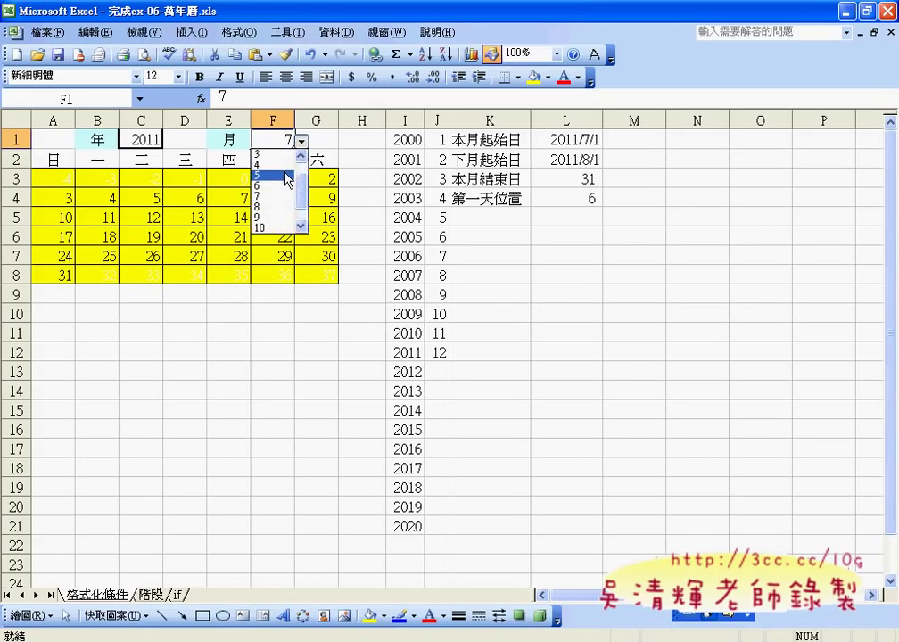
{"action": "left_click", "coordinate": [286, 166]}
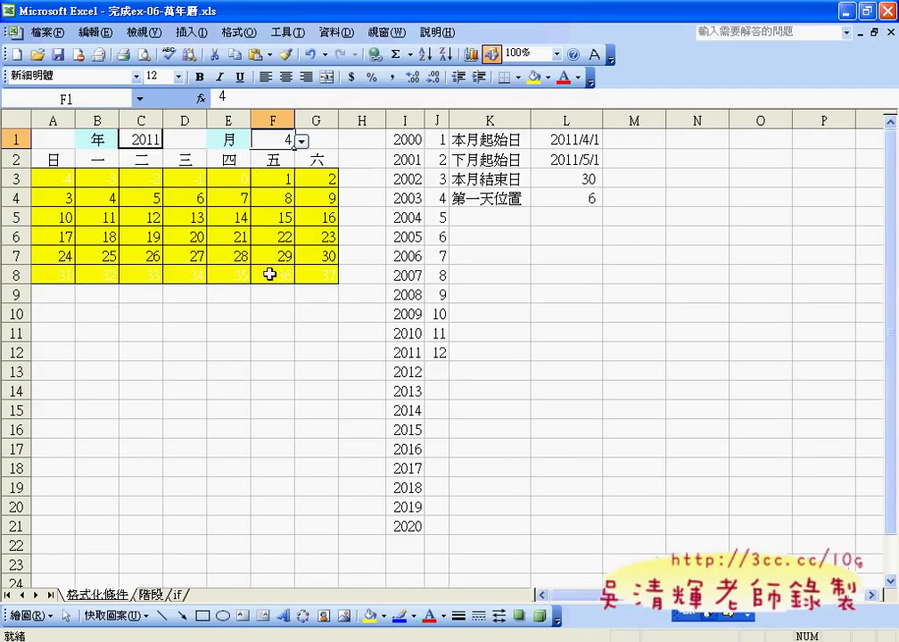
{"action": "left_click", "coordinate": [280, 179]}
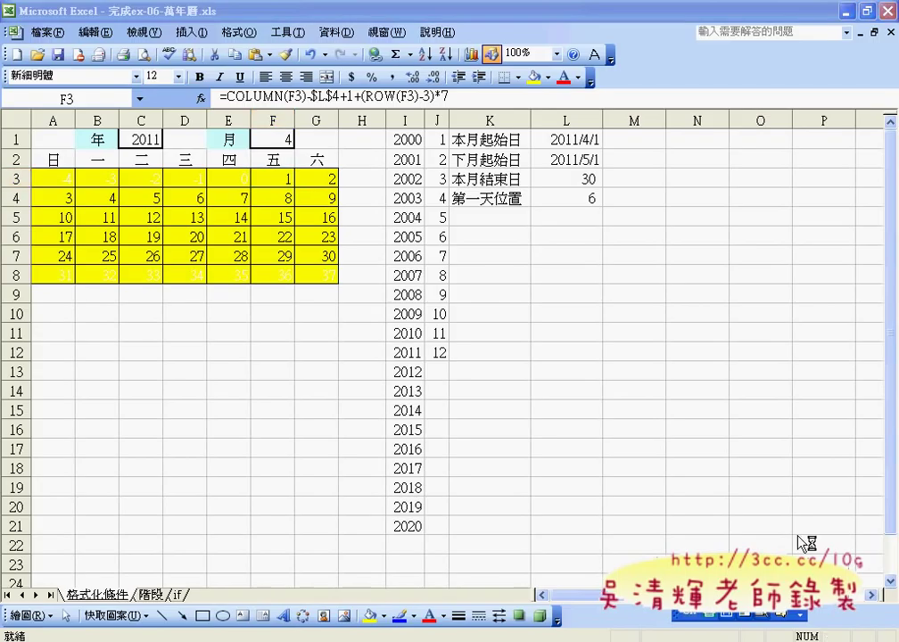
Move the Date/Time window aside, set the month to 5, and inspect the A3 formula
{"action": "mouse_move", "coordinate": [252, 44]}
{"action": "left_mouse_down"}
{"action": "mouse_move", "coordinate": [612, 158]}
{"action": "mouse_move", "coordinate": [615, 122]}
{"action": "left_mouse_up"}
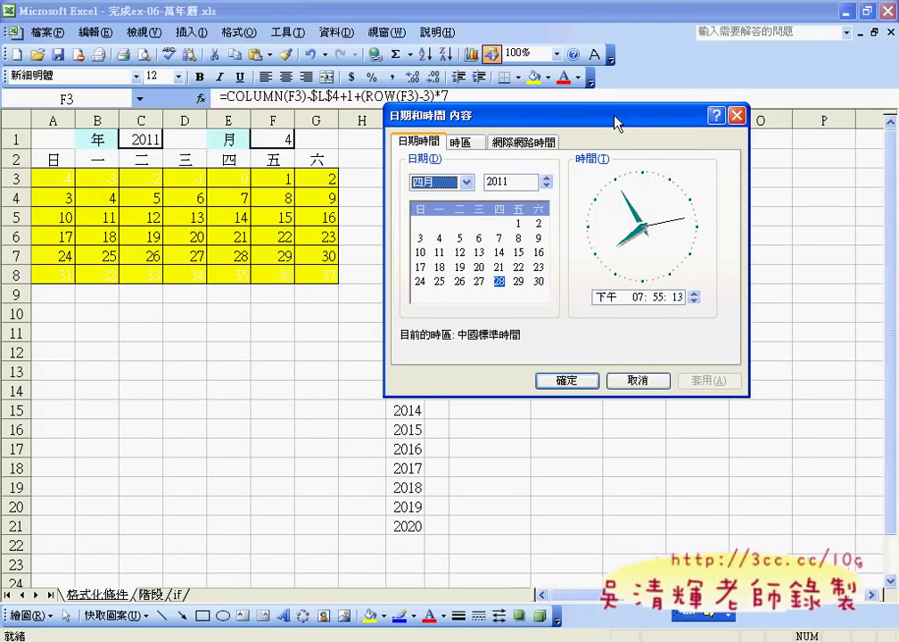
{"action": "left_click", "coordinate": [287, 136]}
{"action": "left_click", "coordinate": [302, 141]}
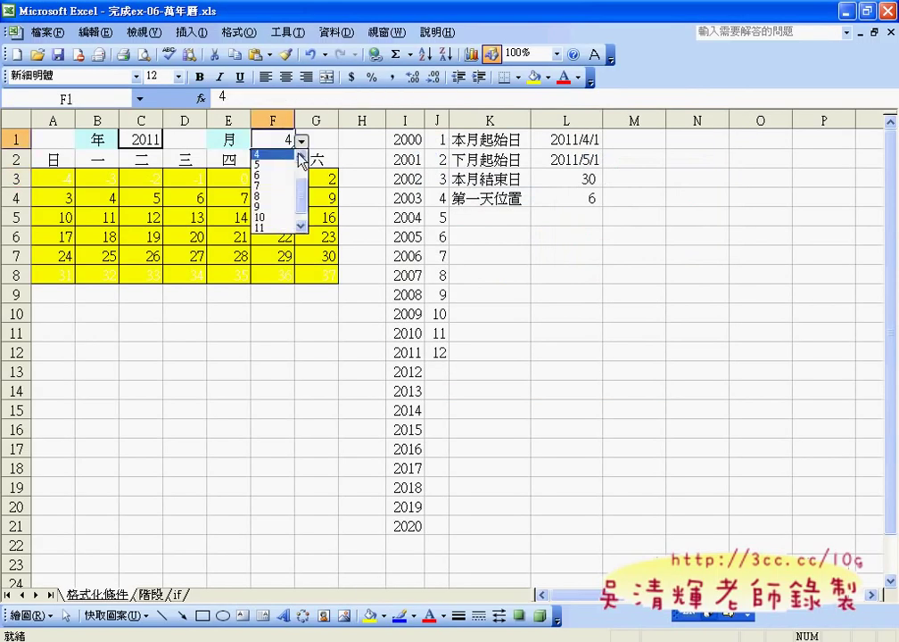
{"action": "left_click", "coordinate": [272, 168]}
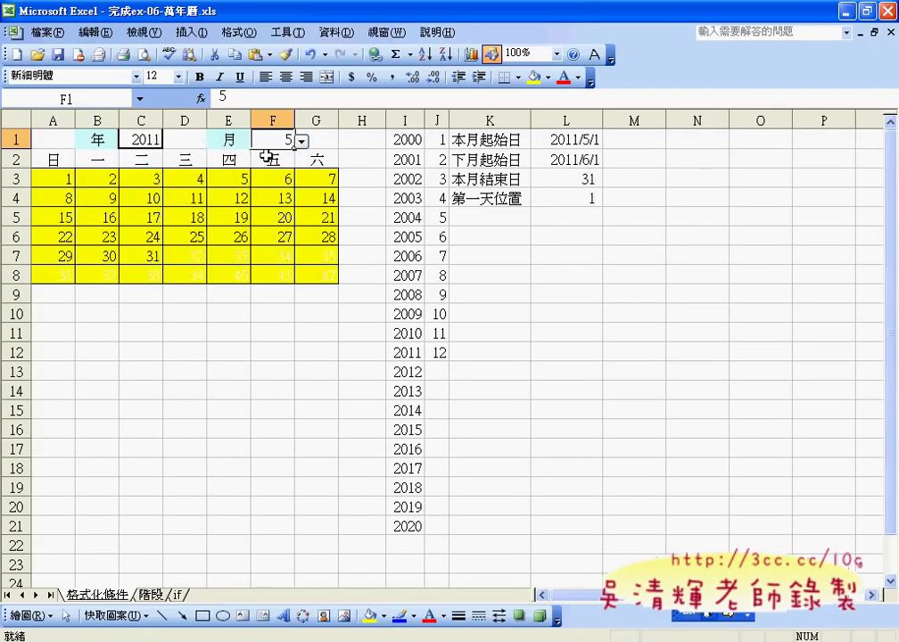
{"action": "left_click", "coordinate": [57, 179]}
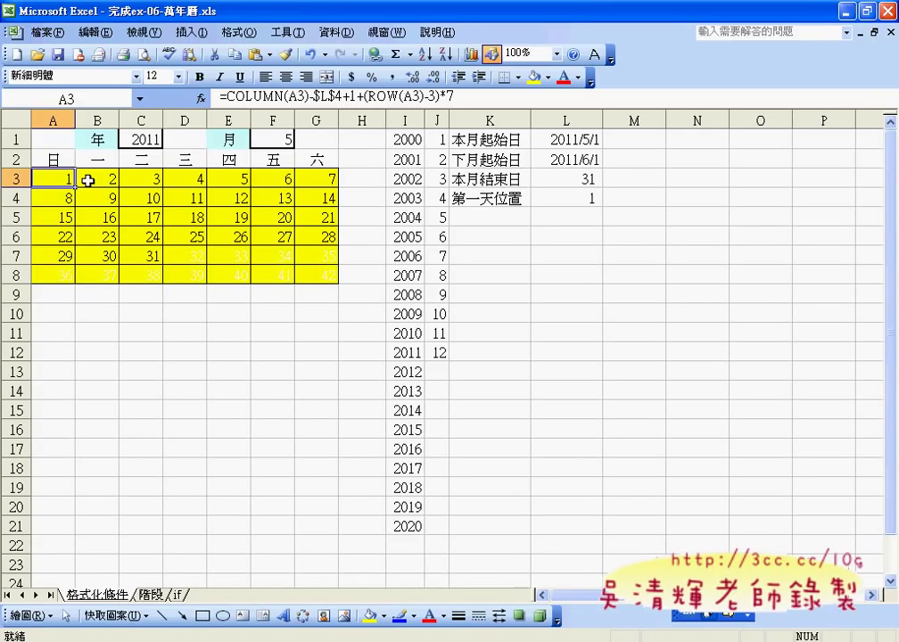
Inspect the B3 day formula, then select the calendar day grid A3:G8
{"action": "left_click", "coordinate": [100, 180]}
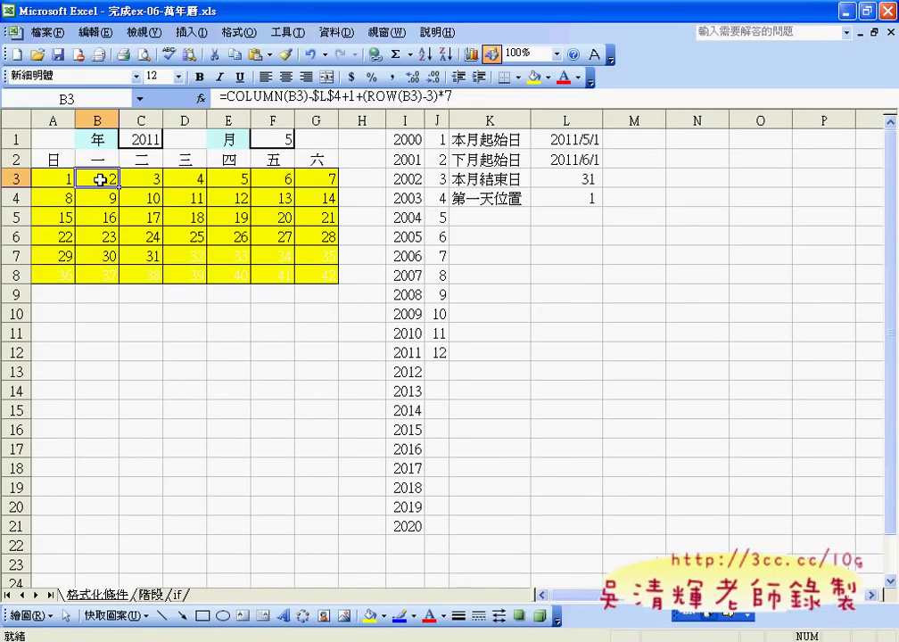
{"action": "left_click", "coordinate": [264, 139]}
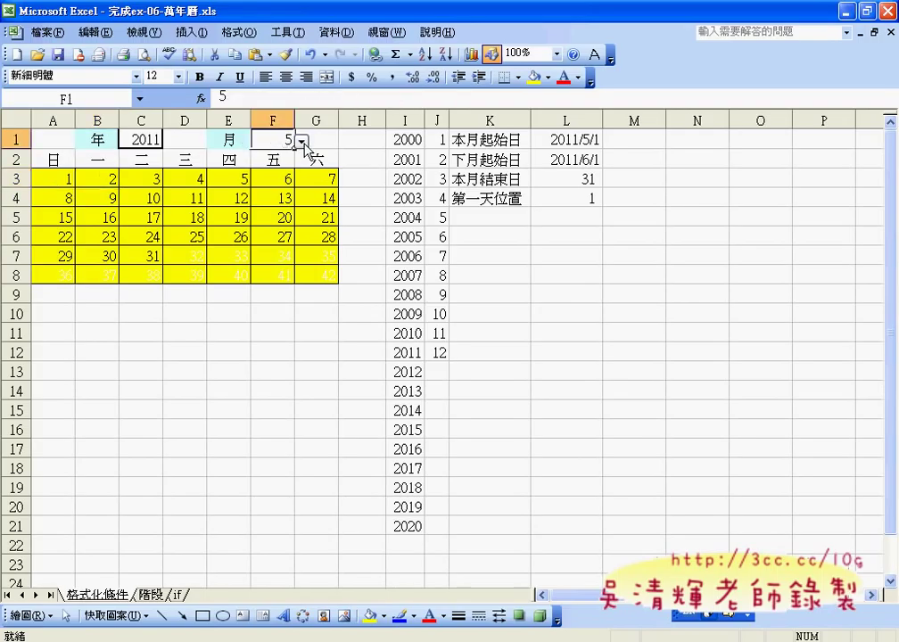
{"action": "left_click", "coordinate": [141, 139]}
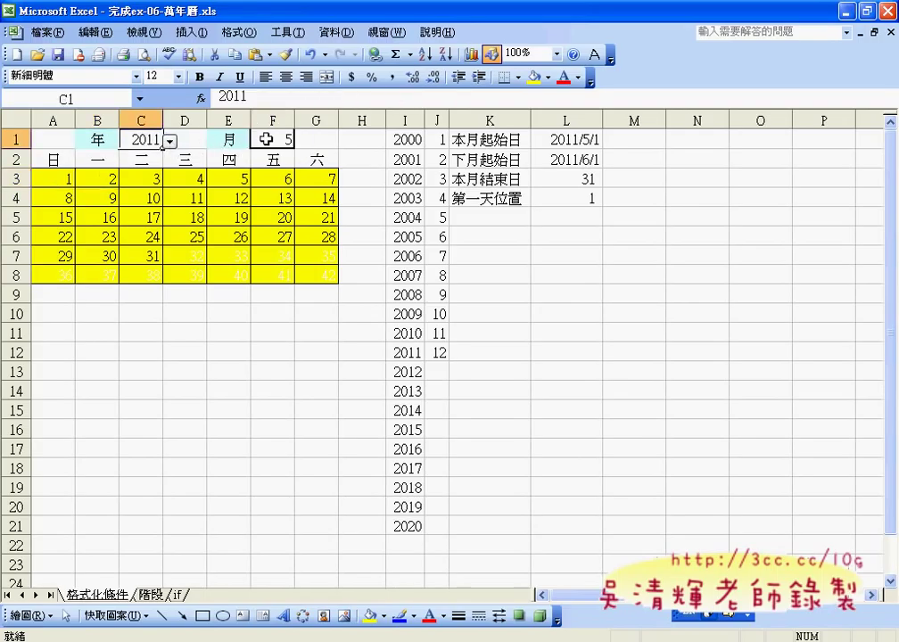
{"action": "mouse_move", "coordinate": [45, 177]}
{"action": "left_mouse_down"}
{"action": "mouse_move", "coordinate": [270, 178]}
{"action": "mouse_move", "coordinate": [312, 268]}
{"action": "left_mouse_up"}
{"action": "left_click", "coordinate": [306, 210]}
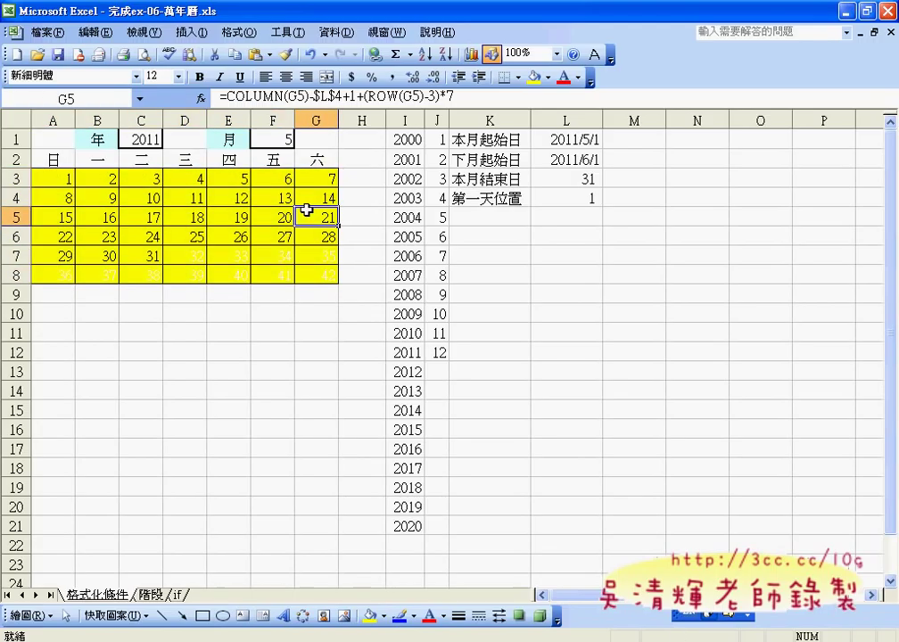
Set the month to 6 and inspect the D3 day-number formula
{"action": "left_click", "coordinate": [285, 140]}
{"action": "left_click", "coordinate": [302, 141]}
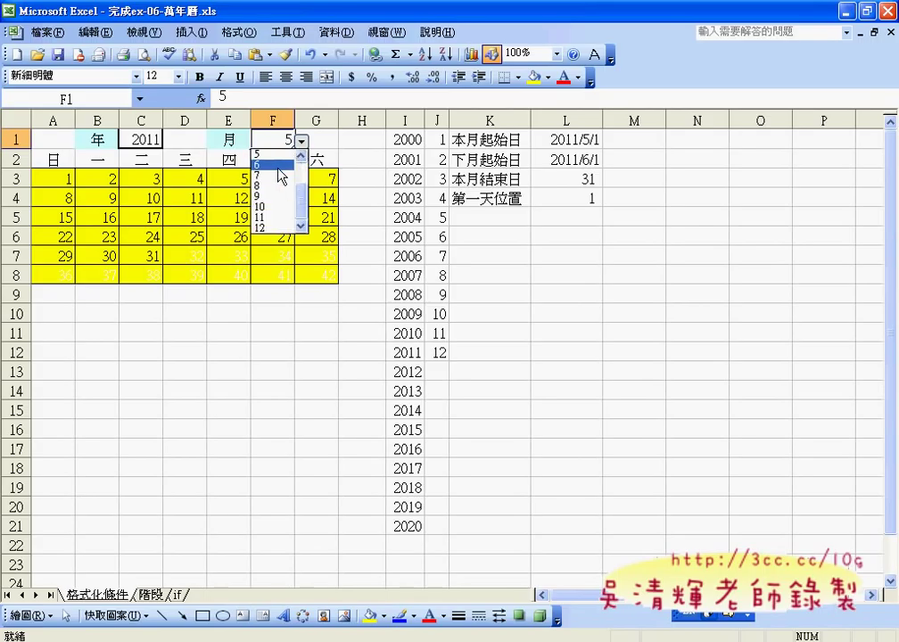
{"action": "left_click", "coordinate": [279, 166]}
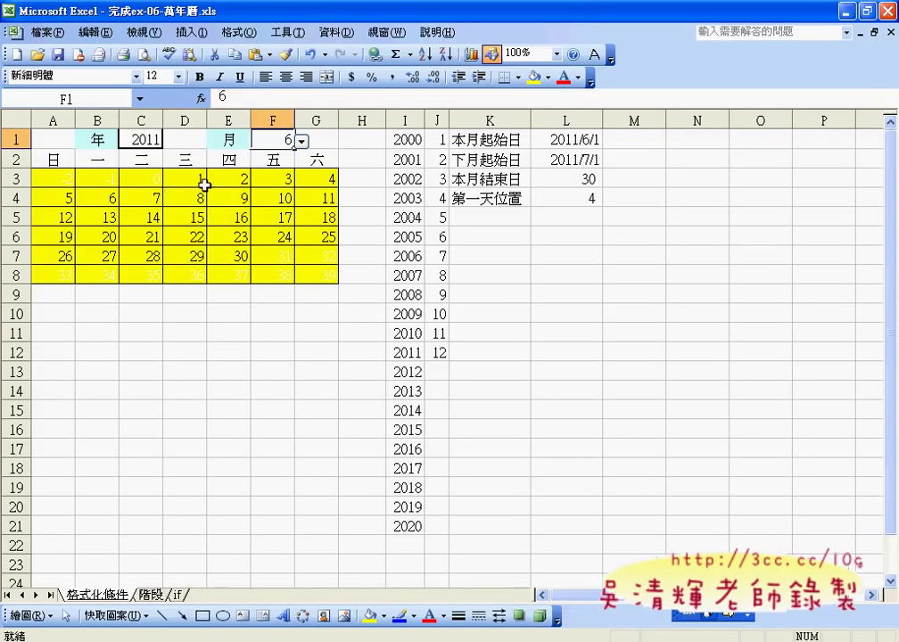
{"action": "left_click", "coordinate": [195, 178]}
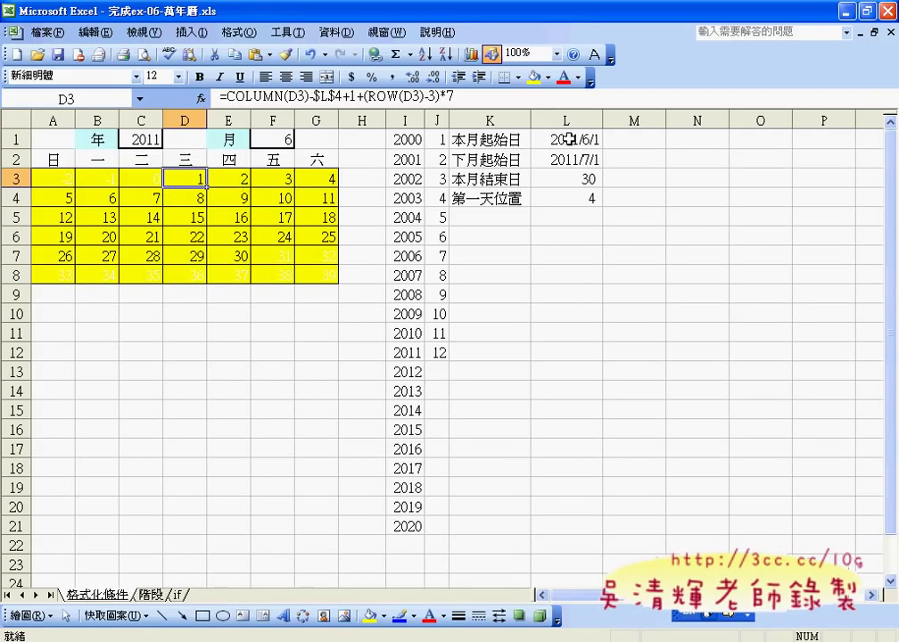
{"action": "left_click", "coordinate": [549, 139]}
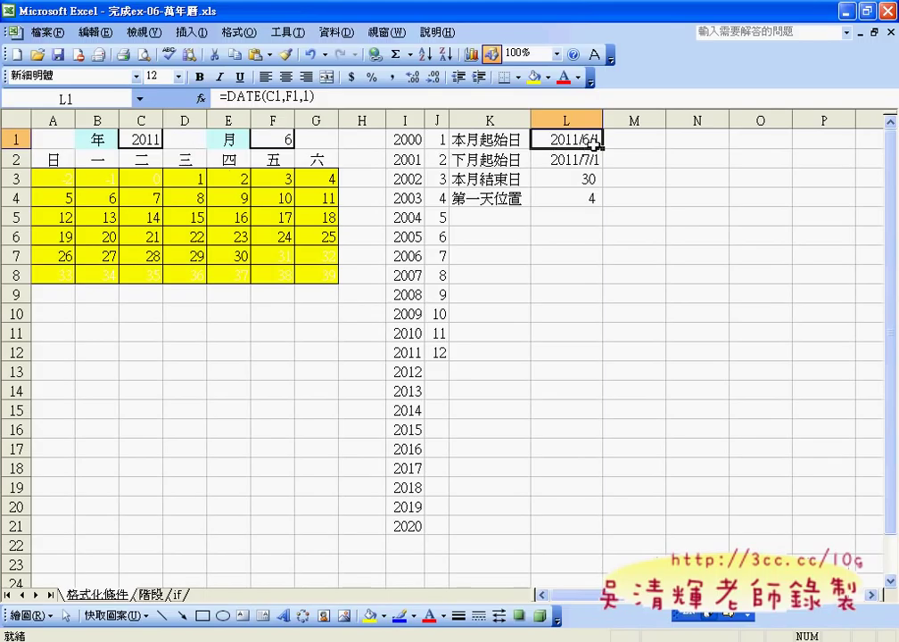
{"action": "left_click", "coordinate": [586, 163]}
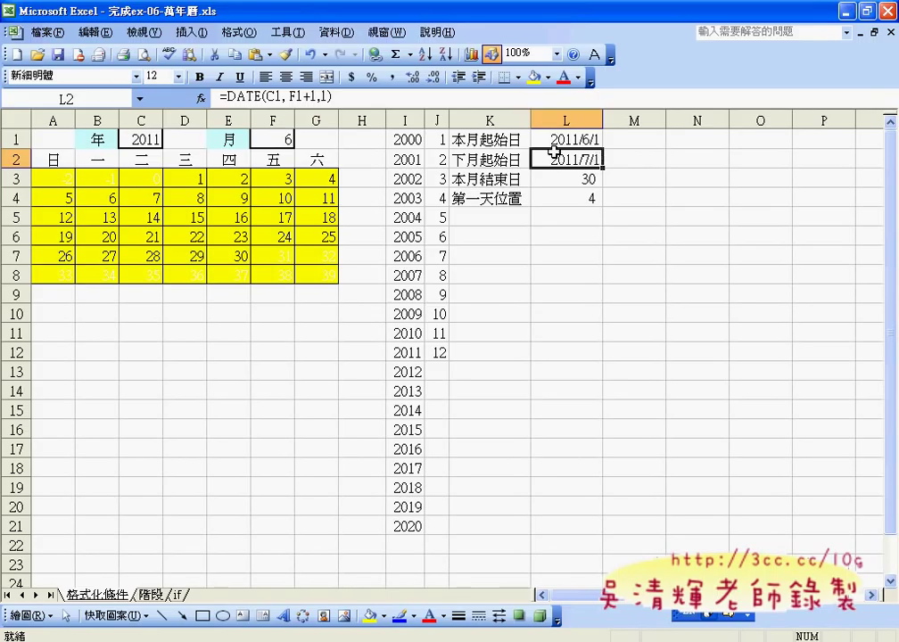
{"action": "left_click", "coordinate": [522, 179]}
{"action": "left_click", "coordinate": [581, 182]}
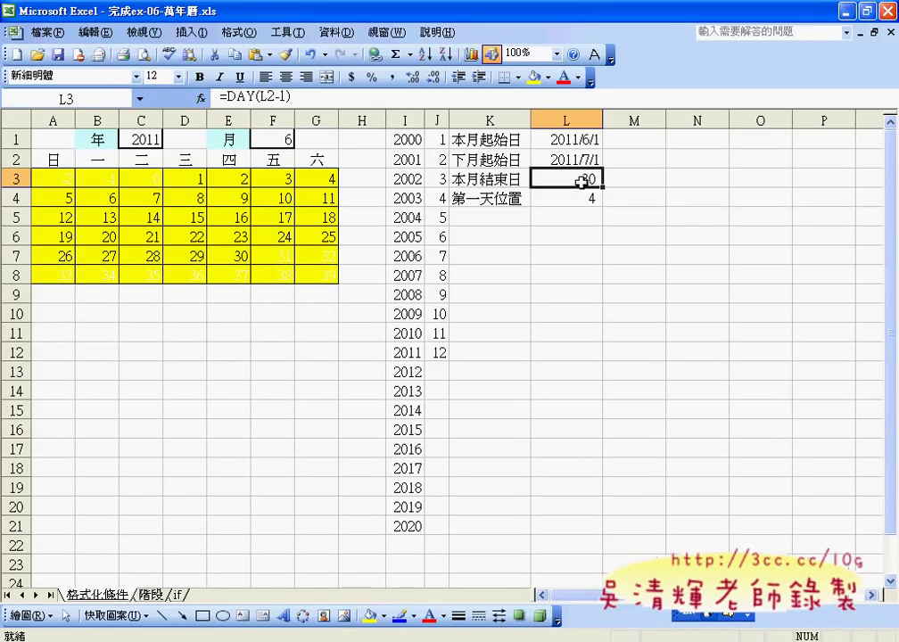
{"action": "left_click", "coordinate": [482, 160]}
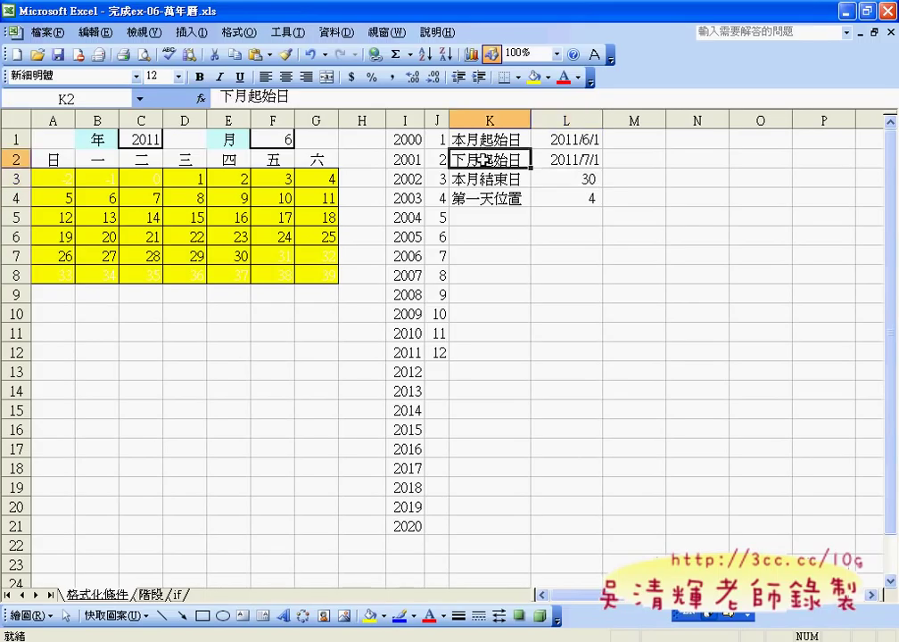
{"action": "left_click", "coordinate": [575, 159]}
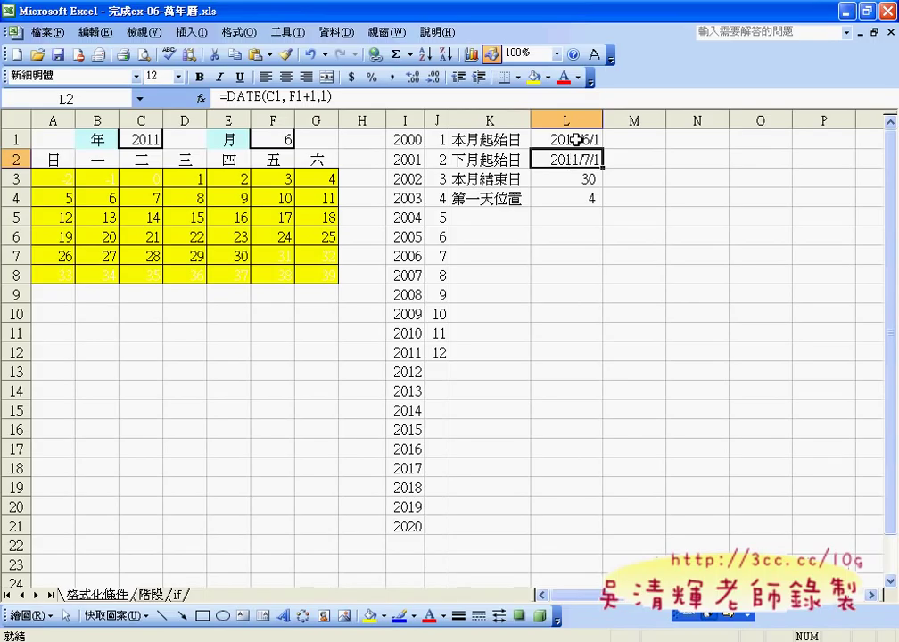
{"action": "left_click", "coordinate": [577, 140]}
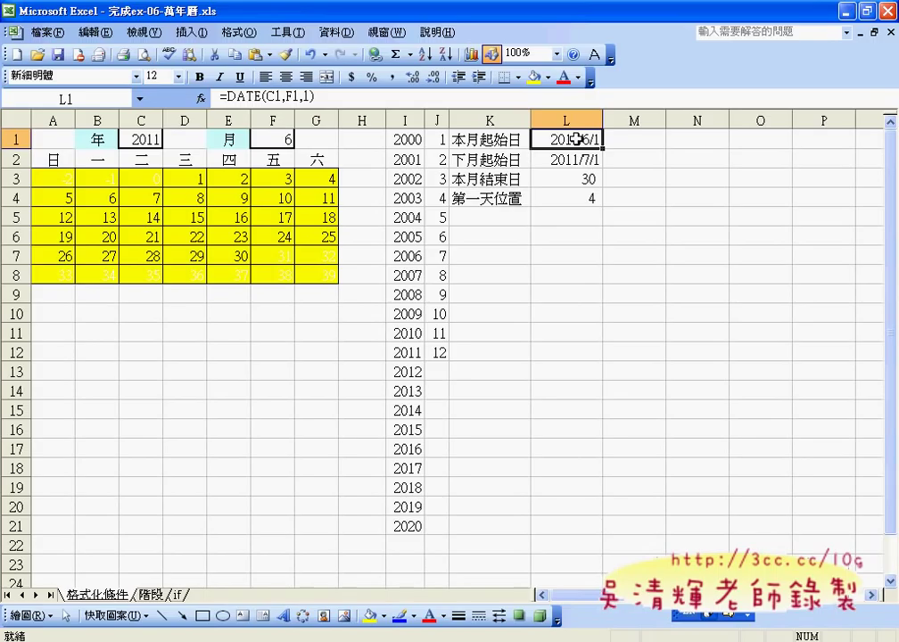
{"action": "left_click", "coordinate": [578, 161]}
{"action": "left_click", "coordinate": [575, 140]}
{"action": "left_click", "coordinate": [576, 179]}
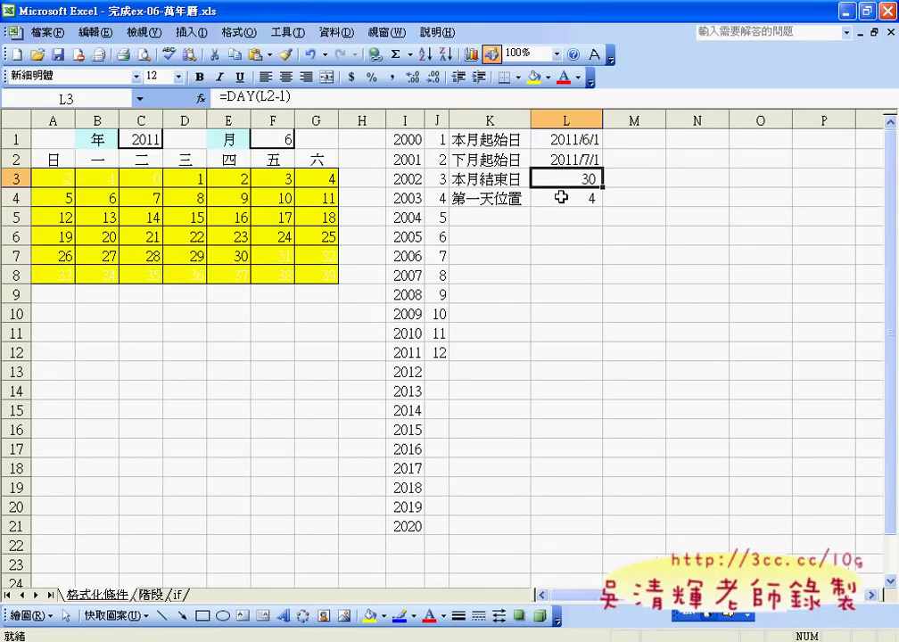
{"action": "left_click", "coordinate": [483, 197]}
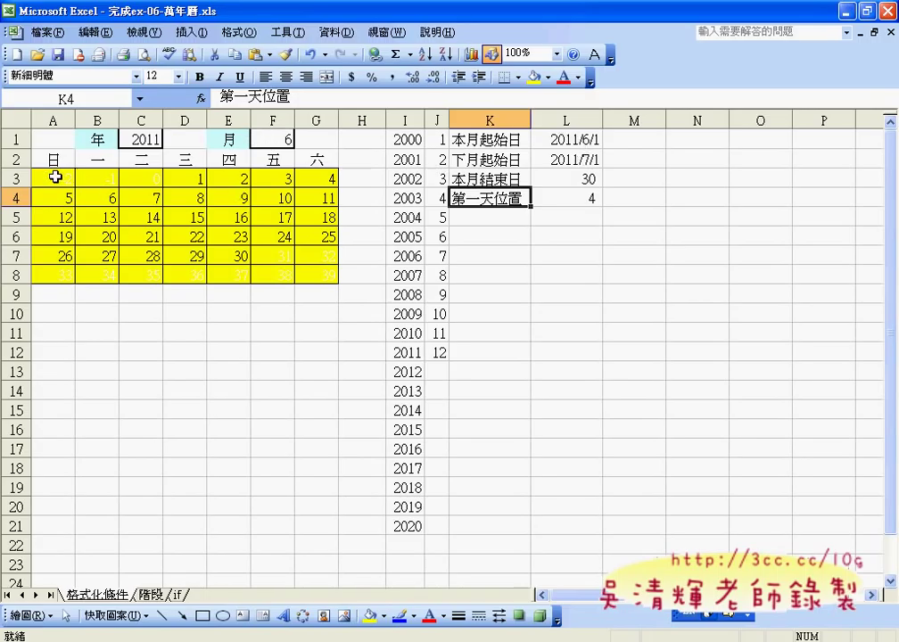
Delete the day numbers in A3:G8 and the helper values in L1:L4, then select C1
{"action": "mouse_move", "coordinate": [55, 176]}
{"action": "left_mouse_down"}
{"action": "mouse_move", "coordinate": [178, 182]}
{"action": "mouse_move", "coordinate": [330, 271]}
{"action": "left_mouse_up"}
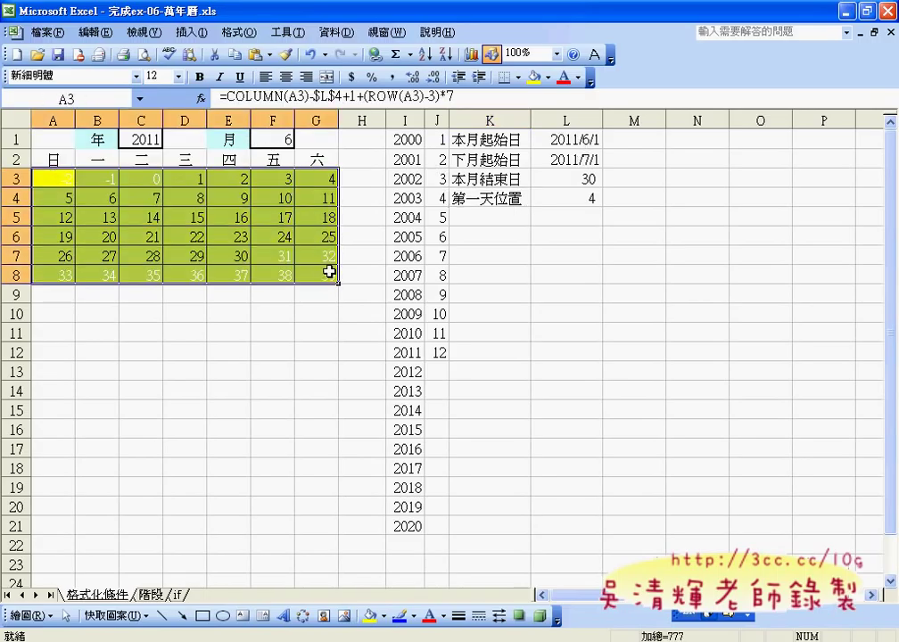
{"action": "key", "text": "Delete"}
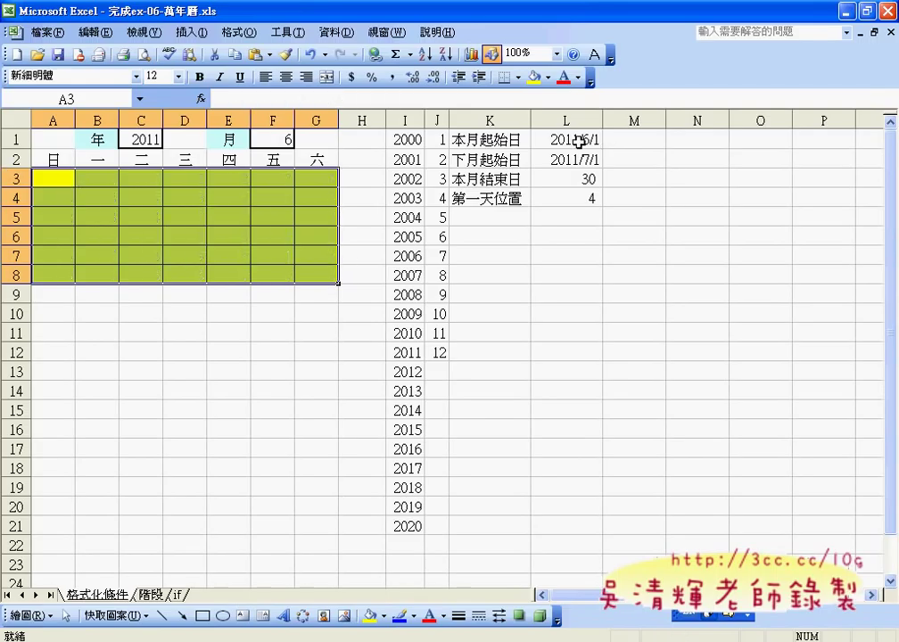
{"action": "left_click_drag", "start_coordinate": [580, 140], "coordinate": [580, 198]}
{"action": "key", "text": "Delete"}
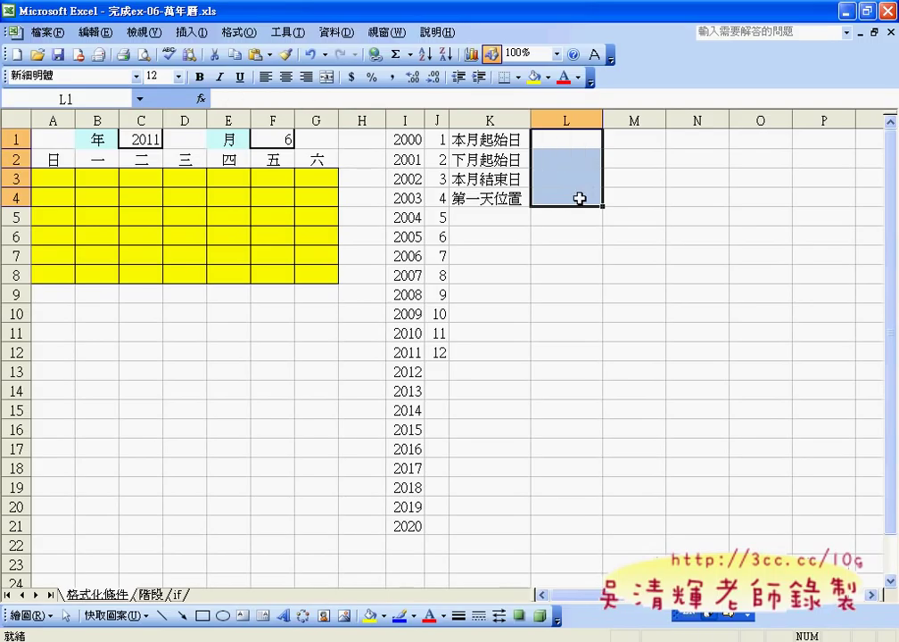
{"action": "left_click", "coordinate": [143, 140]}
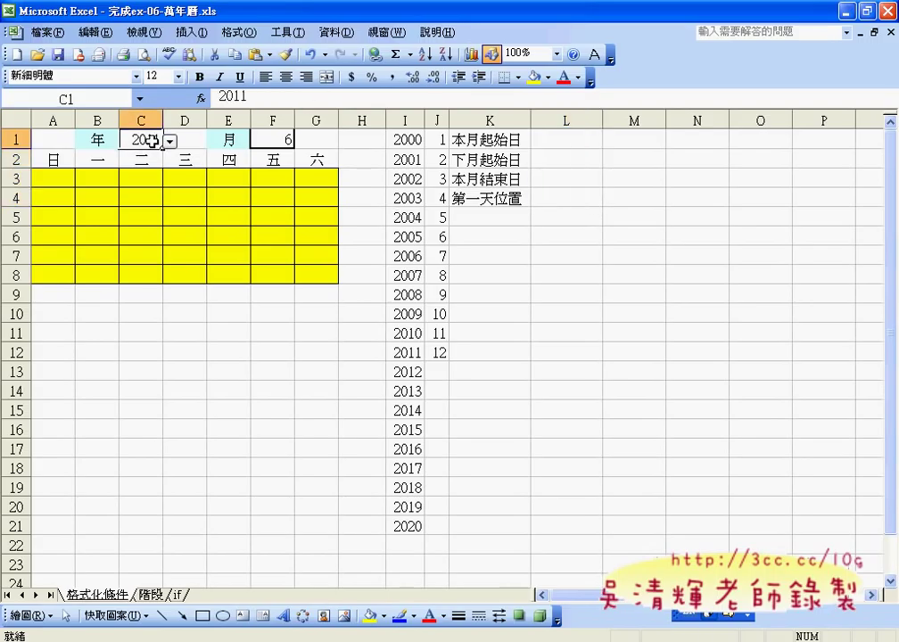